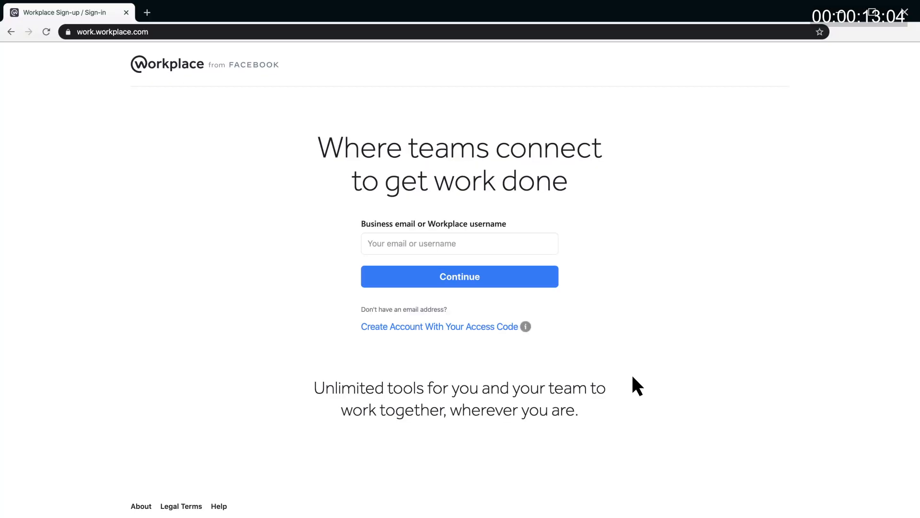
- Enter the business email and continue into the Oculus device console's All Devices list
{"action": "left_click", "coordinate": [369, 243]}
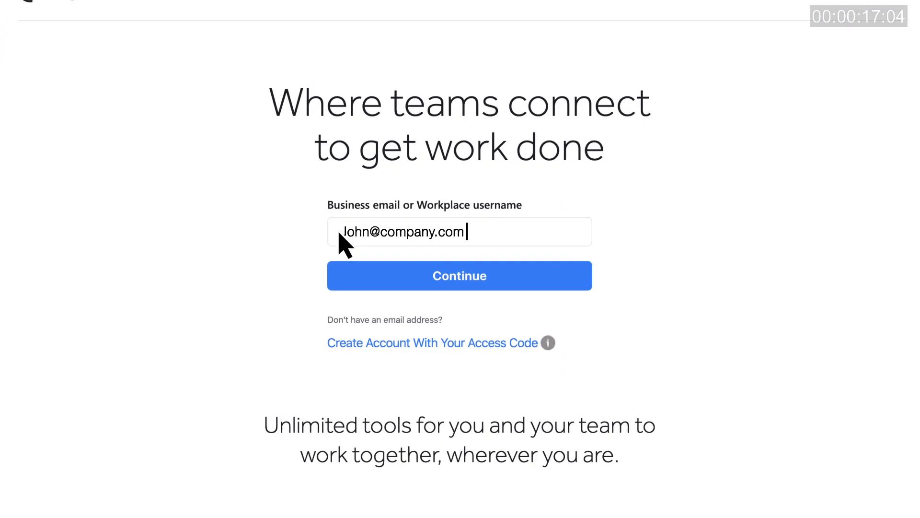
{"action": "left_click", "coordinate": [460, 276]}
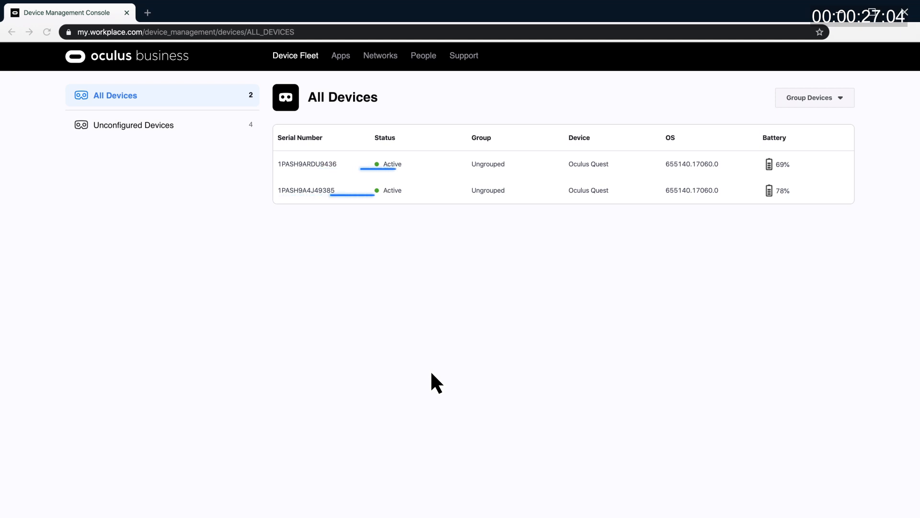
- Check the Unconfigured Devices list, then open the App Library showing Oculus Browser and VR Cubes
{"action": "left_click", "coordinate": [177, 125]}
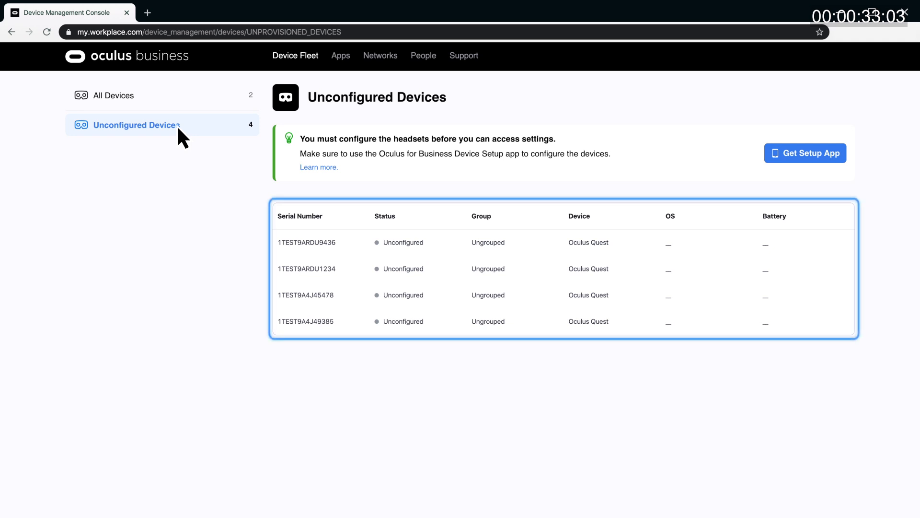
{"action": "left_click", "coordinate": [341, 57]}
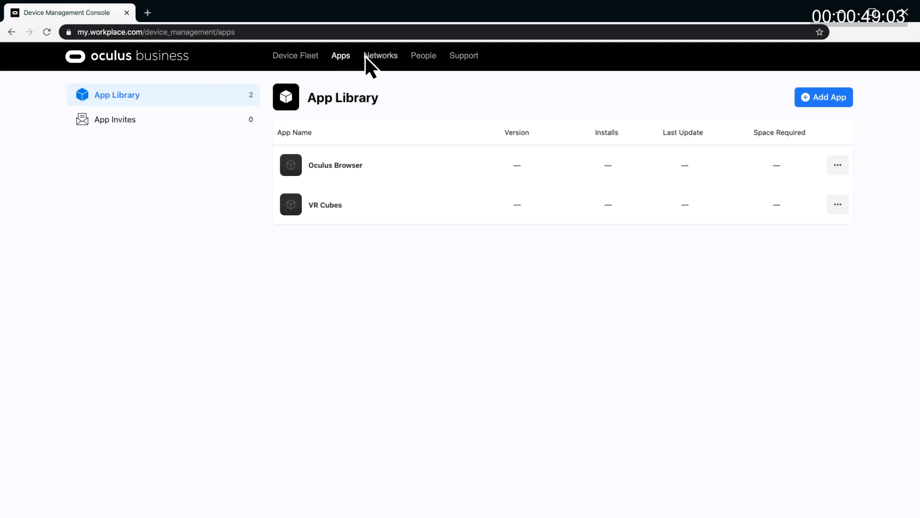
- Browse the Networks, People & Roles and Support pages
{"action": "left_click", "coordinate": [377, 54]}
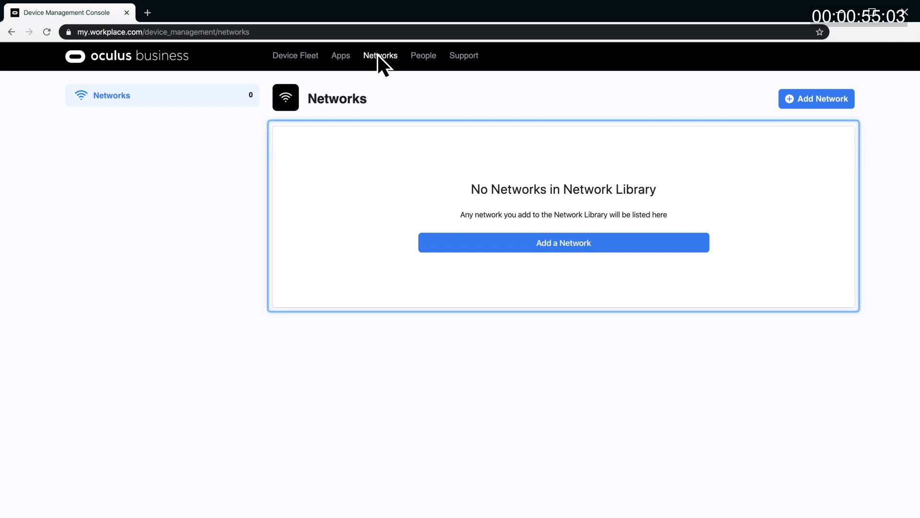
{"action": "left_click", "coordinate": [422, 56]}
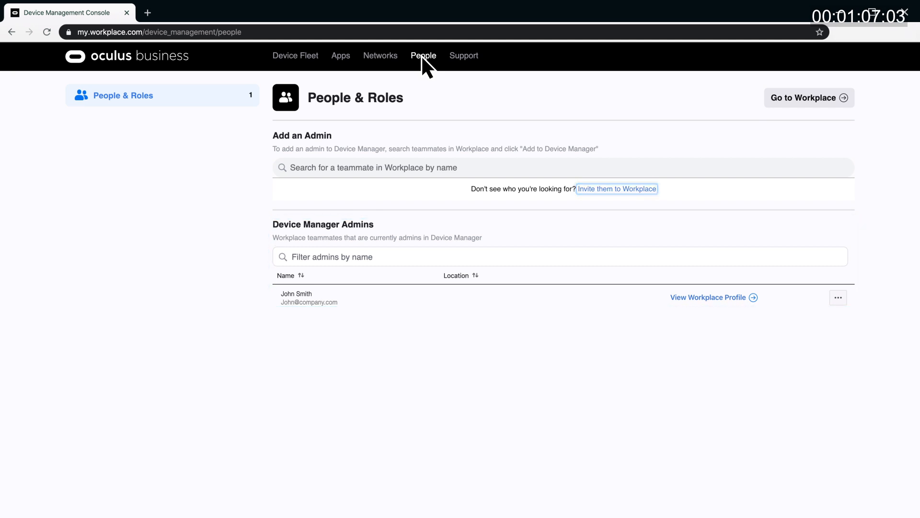
{"action": "left_click", "coordinate": [465, 56]}
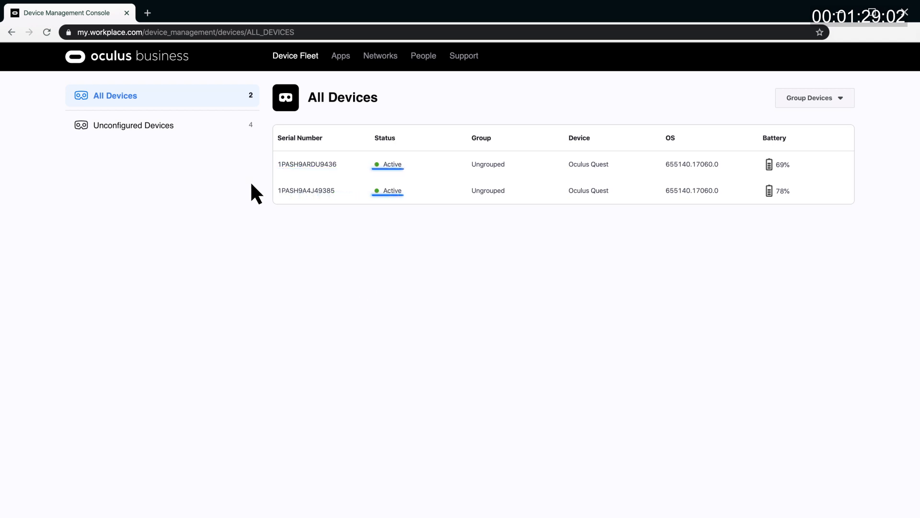
- Review headset 1PASH9ARDU9436's overview, Apps and Networks tabs, then close its details
{"action": "left_click", "coordinate": [187, 127]}
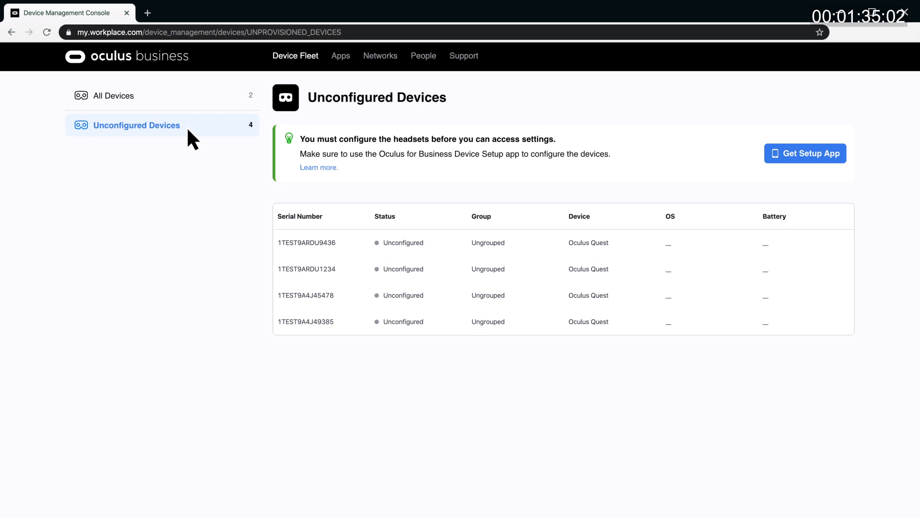
{"action": "left_click", "coordinate": [195, 104]}
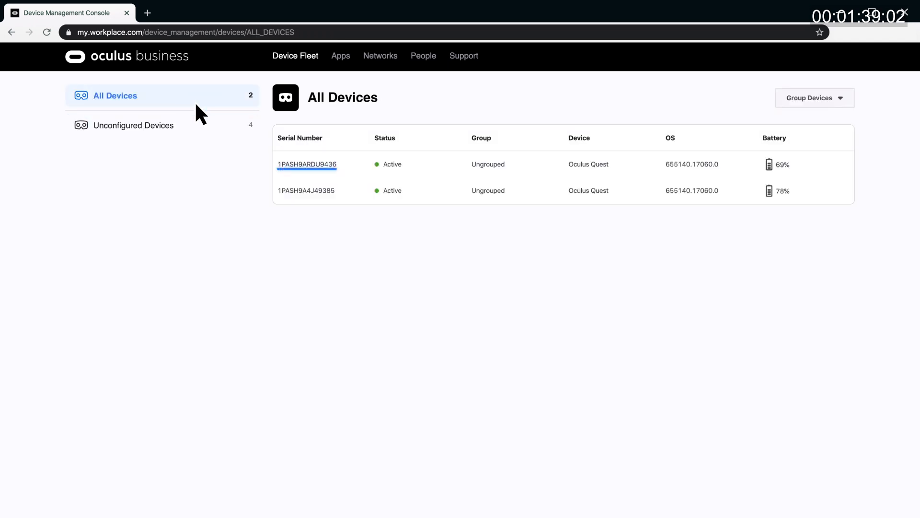
{"action": "left_click", "coordinate": [303, 167]}
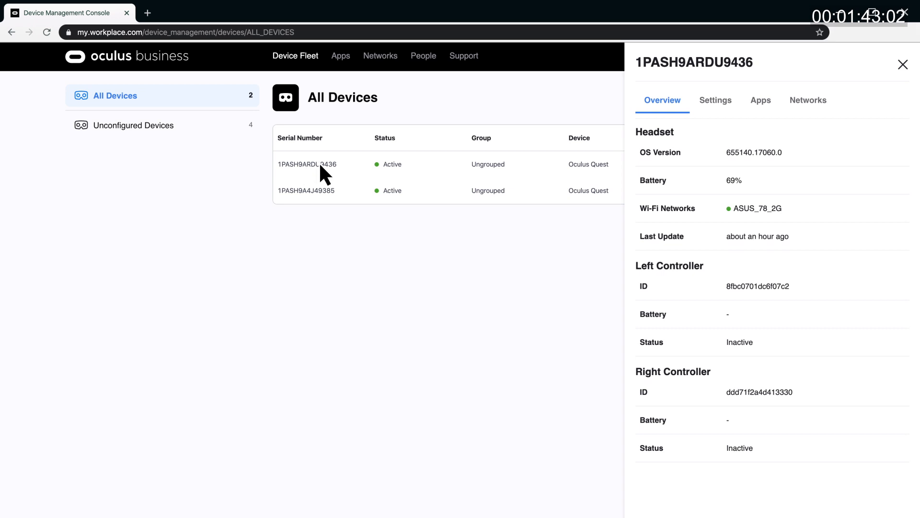
{"action": "left_click", "coordinate": [762, 103]}
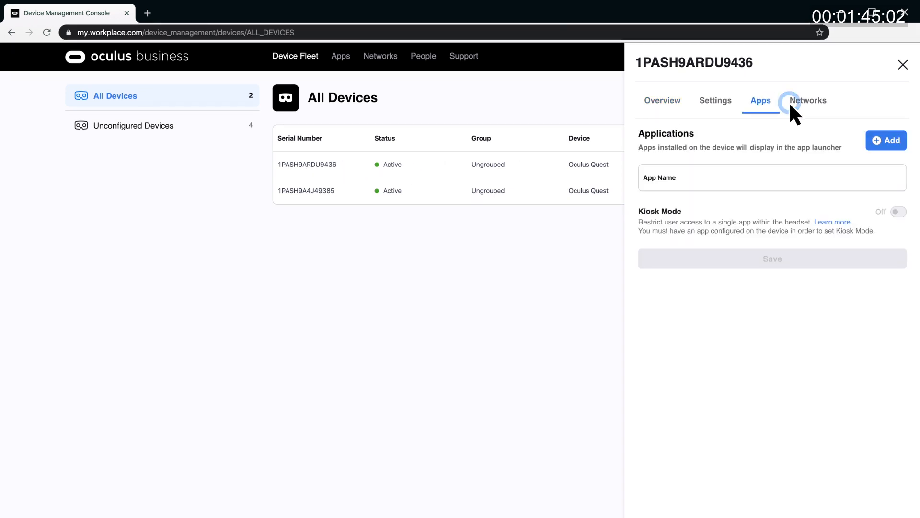
{"action": "left_click", "coordinate": [811, 113]}
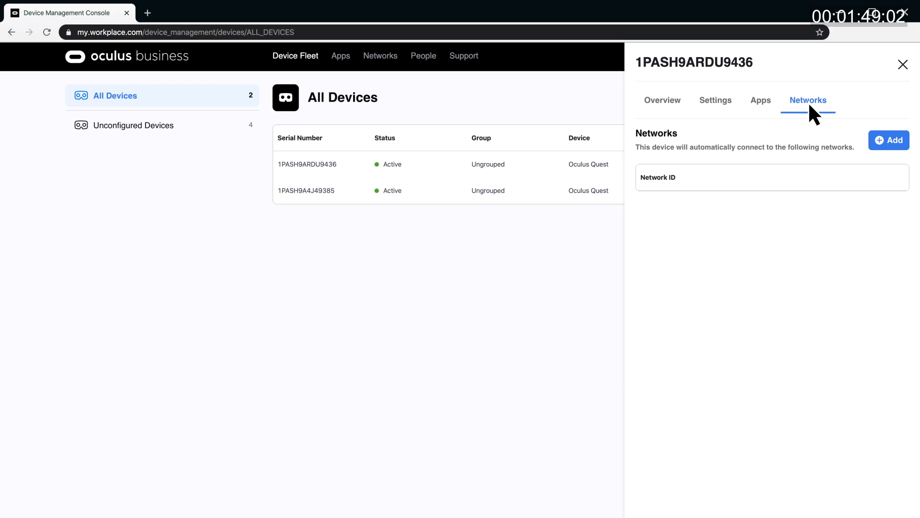
{"action": "left_click", "coordinate": [903, 64]}
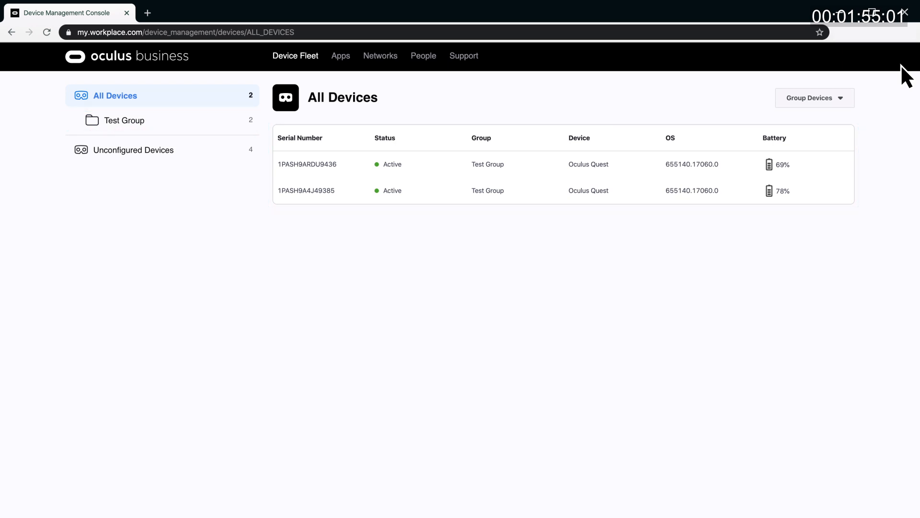
- View headset 1PASH9ARDU9436's details, then switch to the Test Group page
{"action": "left_click", "coordinate": [321, 165]}
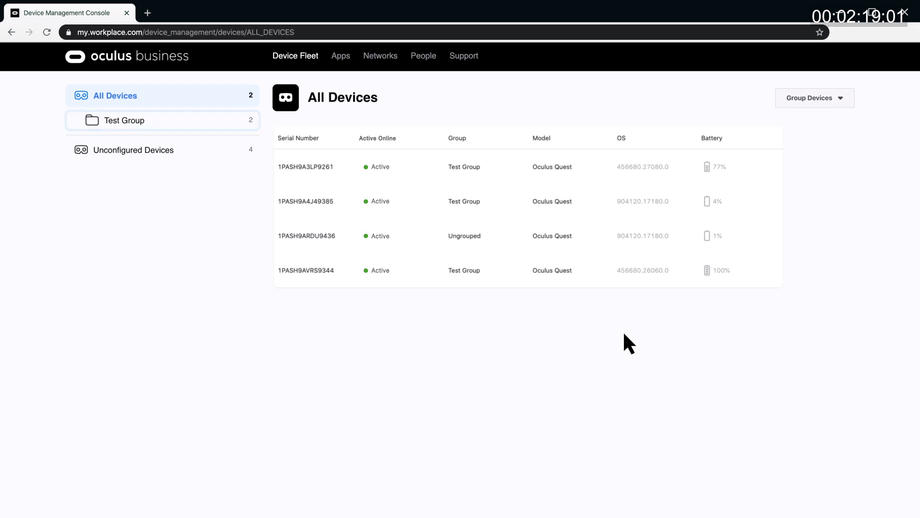
{"action": "left_click", "coordinate": [208, 122]}
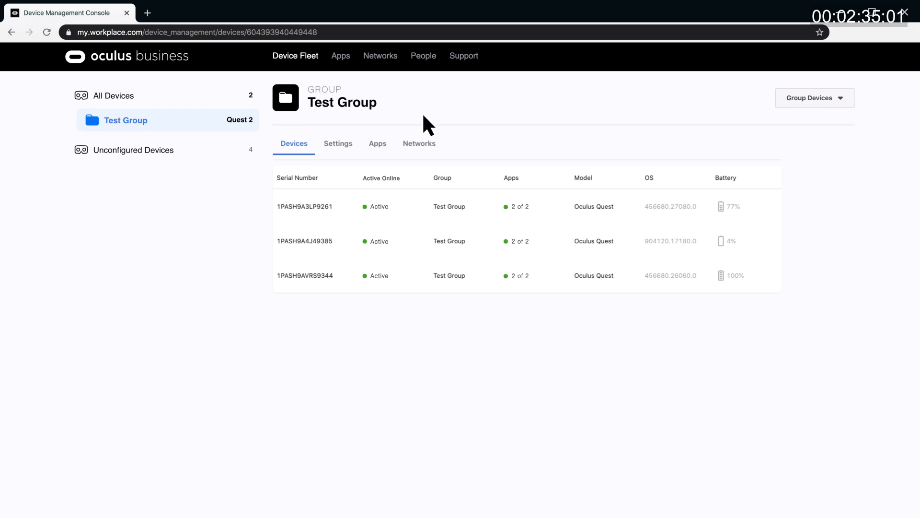
- Show the Group Devices options on the All Devices list
{"action": "left_click", "coordinate": [805, 97]}
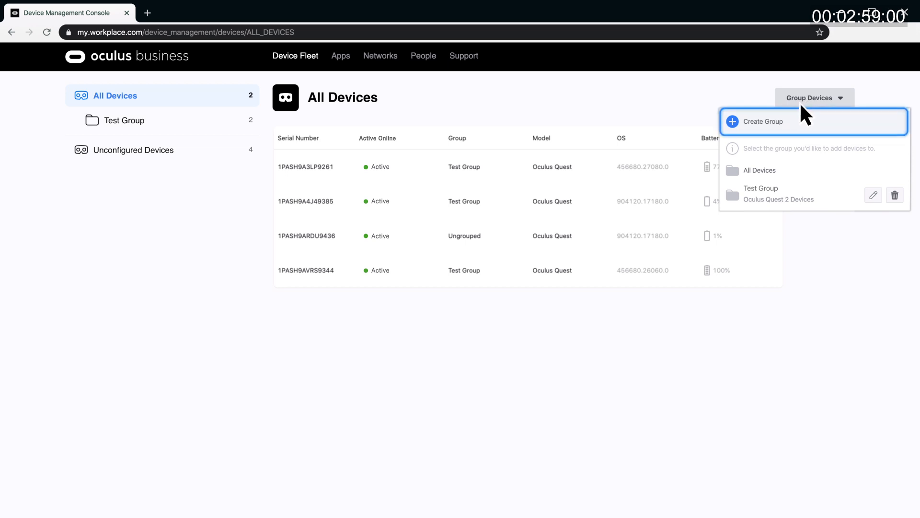
- Create a group named 'Test Group 2' with description 'Oculus for Workplace'
{"action": "left_click", "coordinate": [770, 122]}
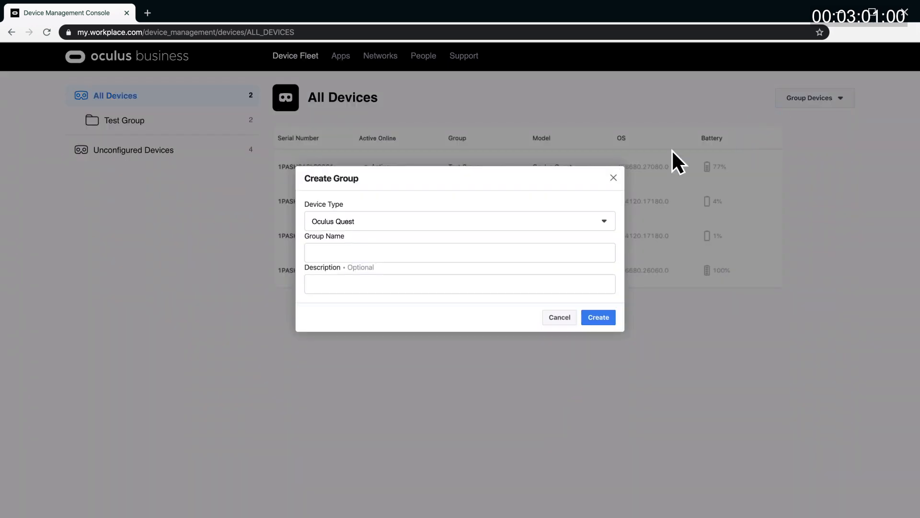
{"action": "type", "text": "Test Group 2"}
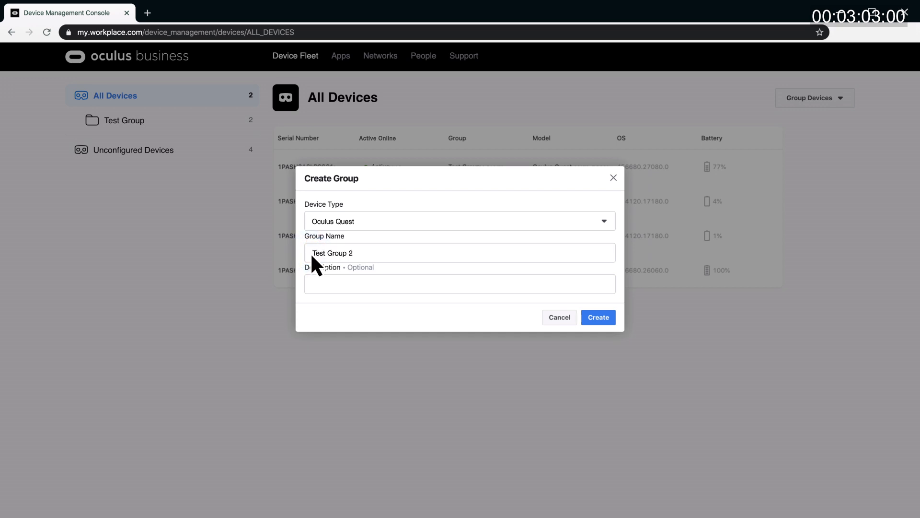
{"action": "left_click", "coordinate": [313, 284]}
{"action": "type", "text": "Oculus for Workplace"}
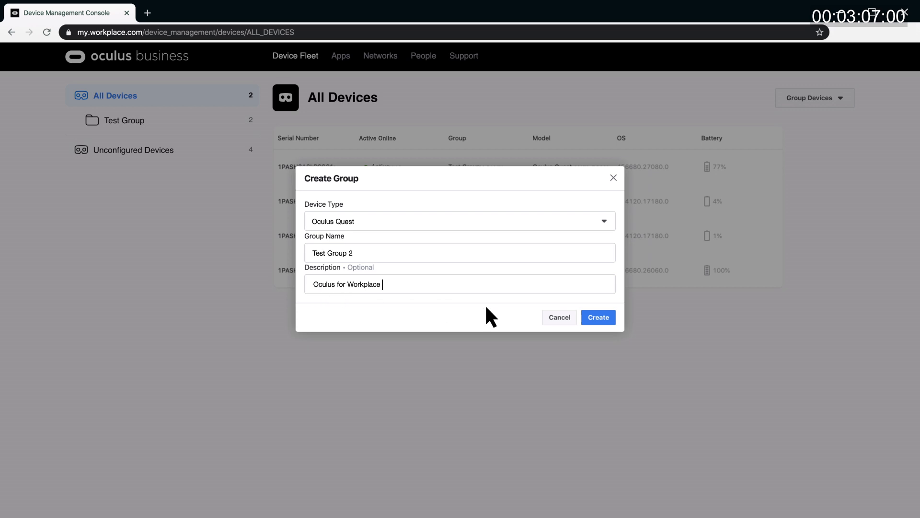
{"action": "left_click", "coordinate": [598, 319]}
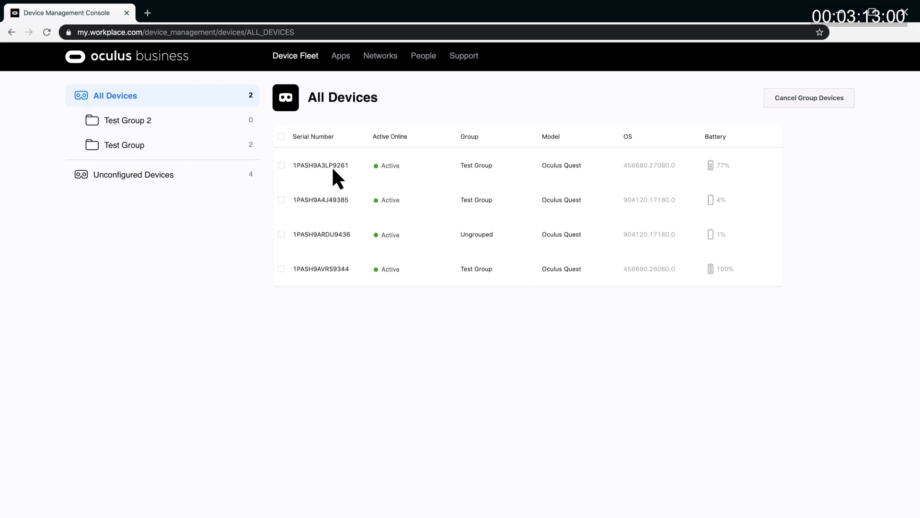
- Select all headsets and confirm moving them into Test Group 2
{"action": "left_click", "coordinate": [281, 136]}
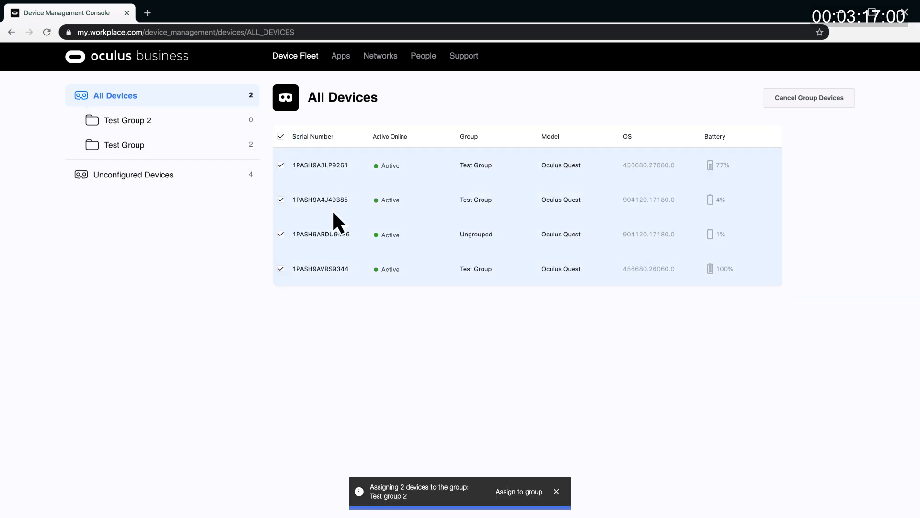
{"action": "left_click", "coordinate": [529, 492]}
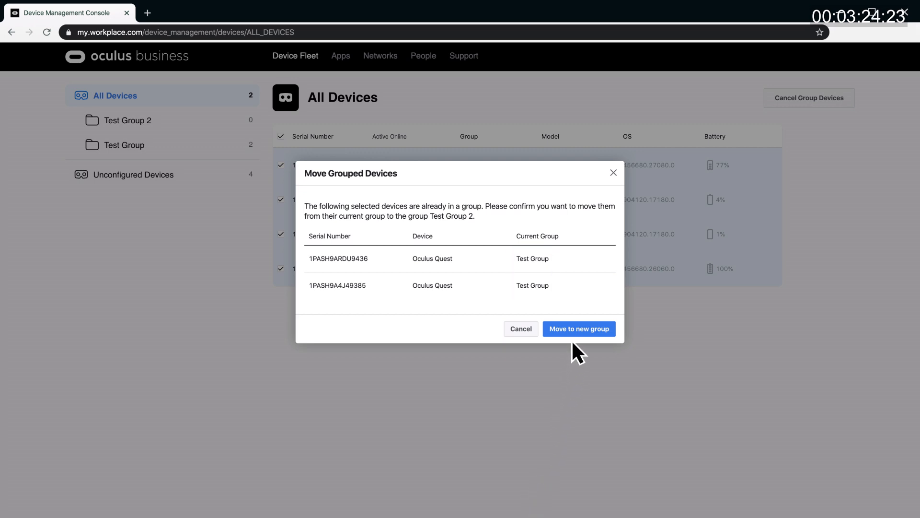
{"action": "left_click", "coordinate": [576, 326]}
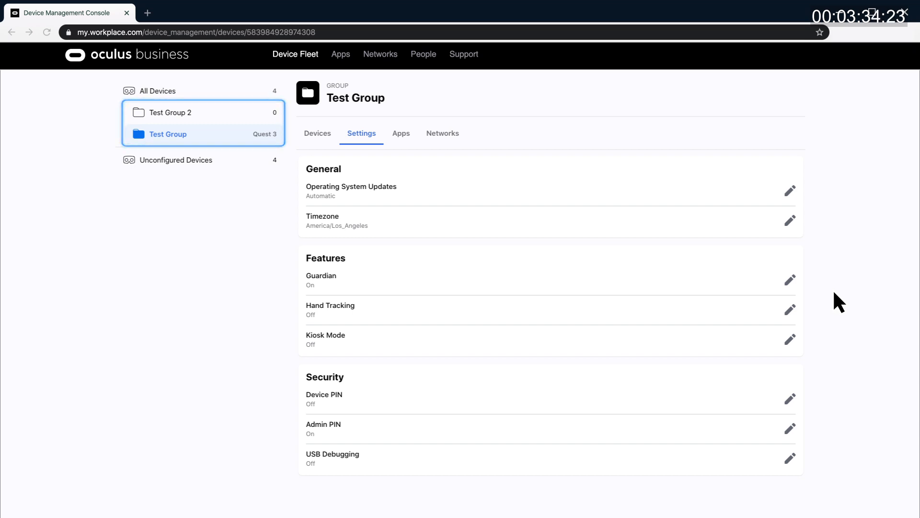
- Explore the OS update policy options (blockout times, never) and discard the change
{"action": "left_click", "coordinate": [790, 191]}
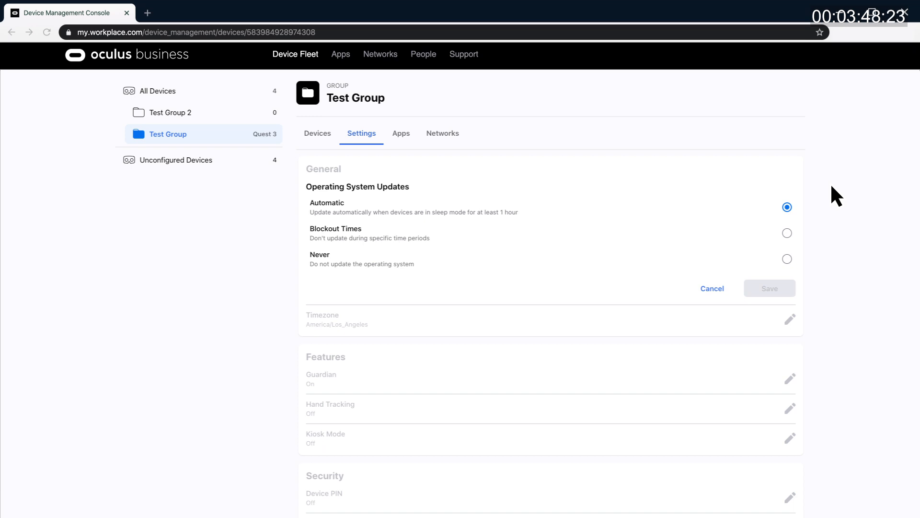
{"action": "left_click", "coordinate": [787, 233]}
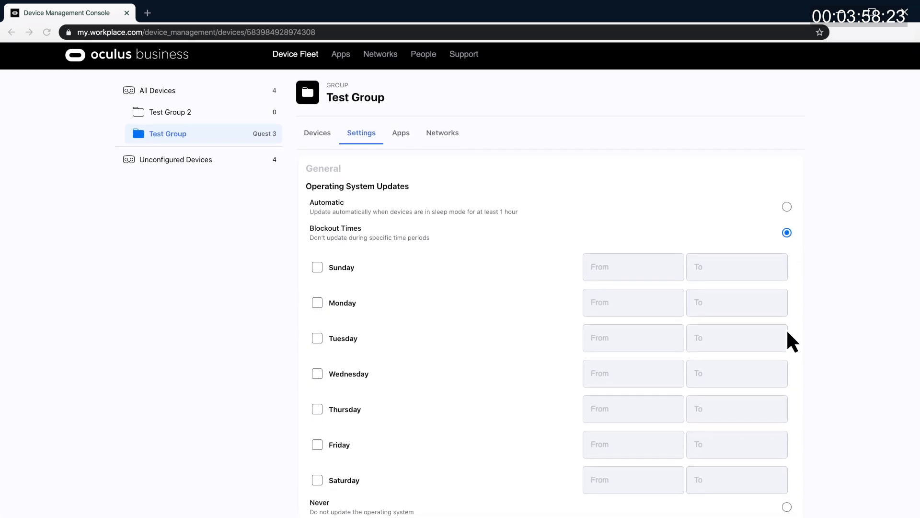
{"action": "scroll", "coordinate": [787, 374], "scroll_direction": "down", "scroll_amount": 2}
{"action": "left_click", "coordinate": [787, 439]}
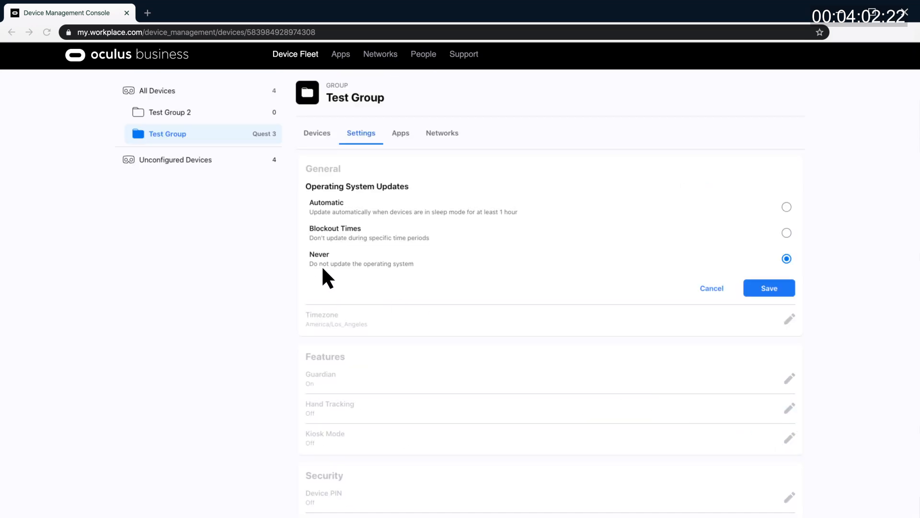
{"action": "left_click", "coordinate": [712, 288]}
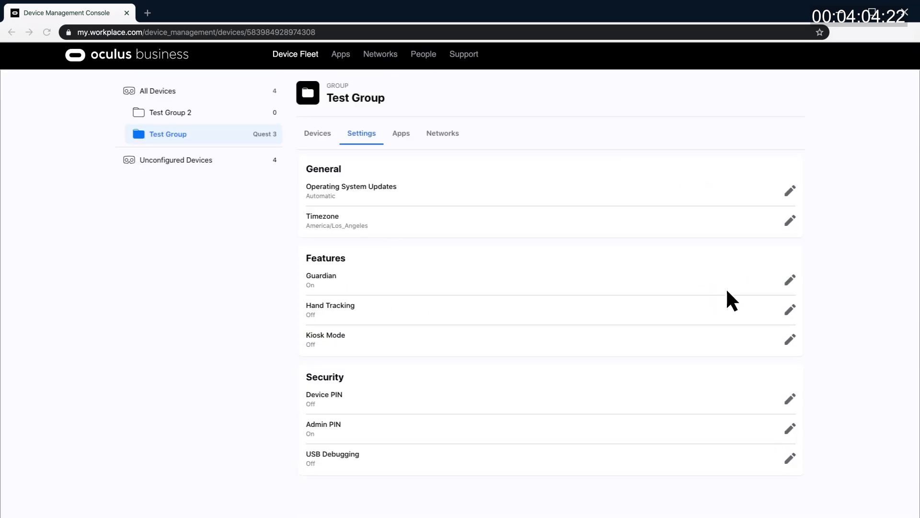
- Keep Guardian on and leave Hand Tracking off
{"action": "left_click", "coordinate": [789, 282]}
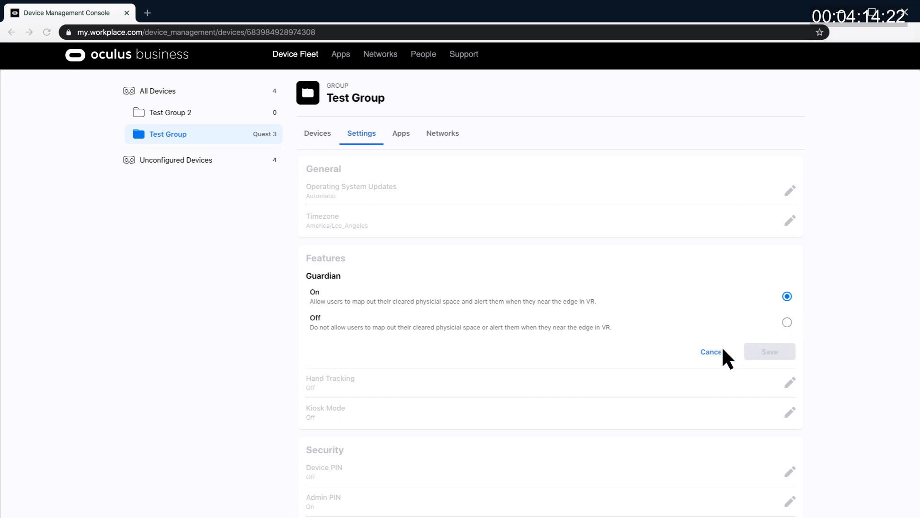
{"action": "left_click", "coordinate": [712, 354]}
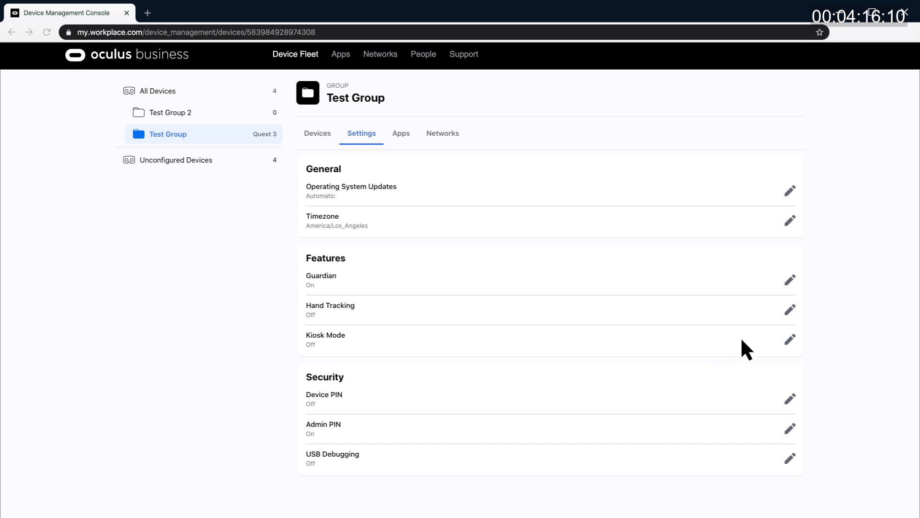
{"action": "left_click", "coordinate": [790, 312]}
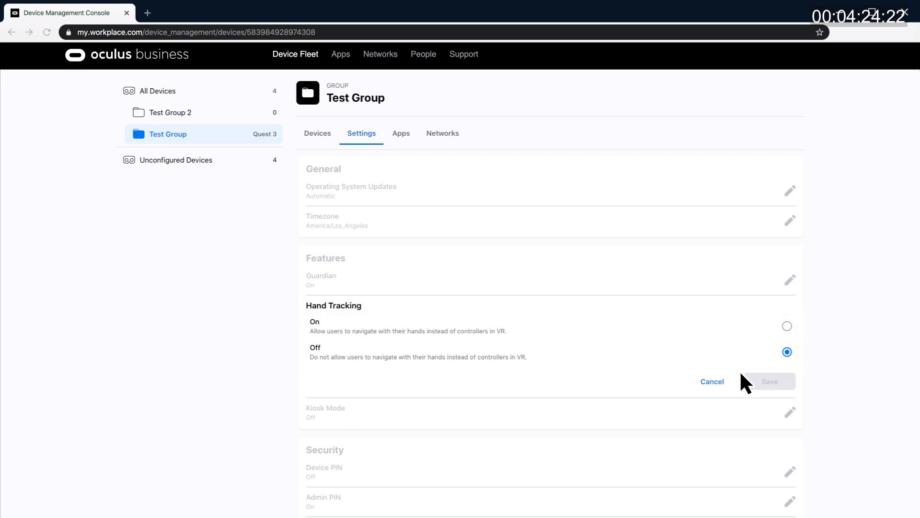
{"action": "left_click", "coordinate": [712, 380]}
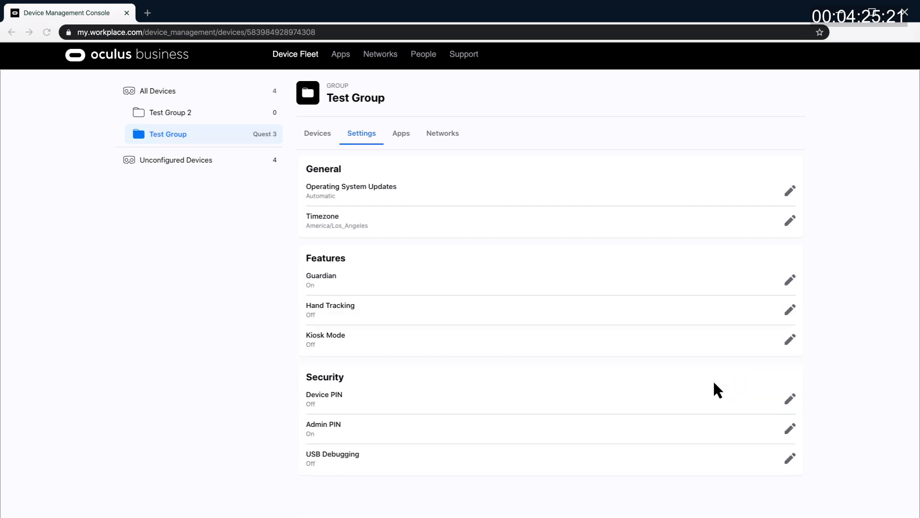
- Preview Kiosk Mode On and its app choices, then cancel, leaving it off
{"action": "left_click", "coordinate": [792, 339]}
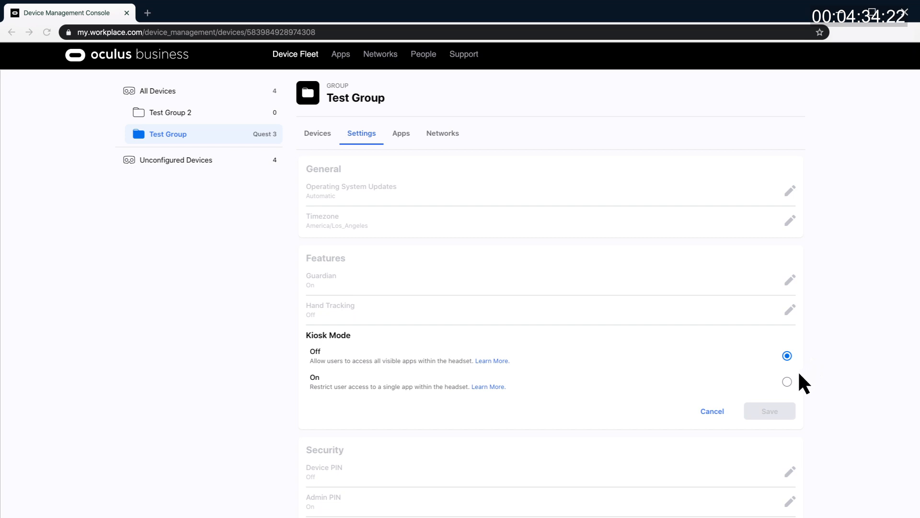
{"action": "left_click", "coordinate": [787, 381]}
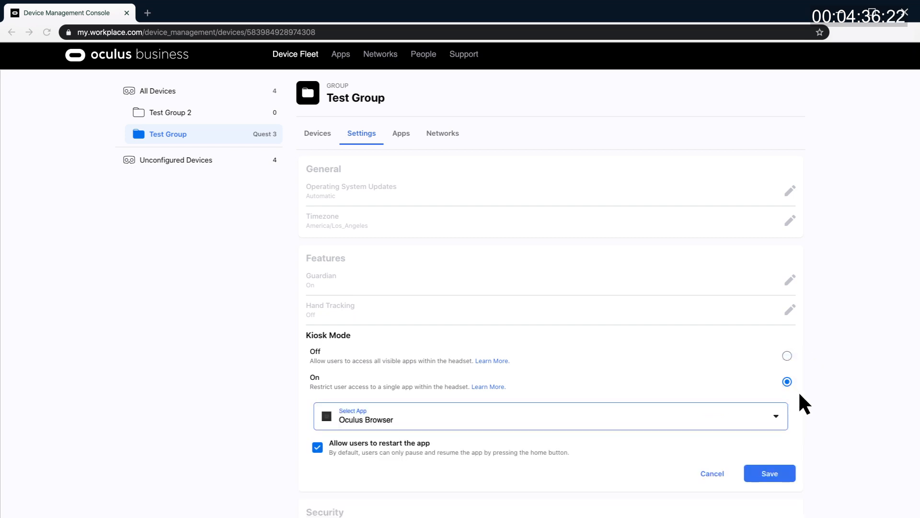
{"action": "left_click", "coordinate": [776, 417]}
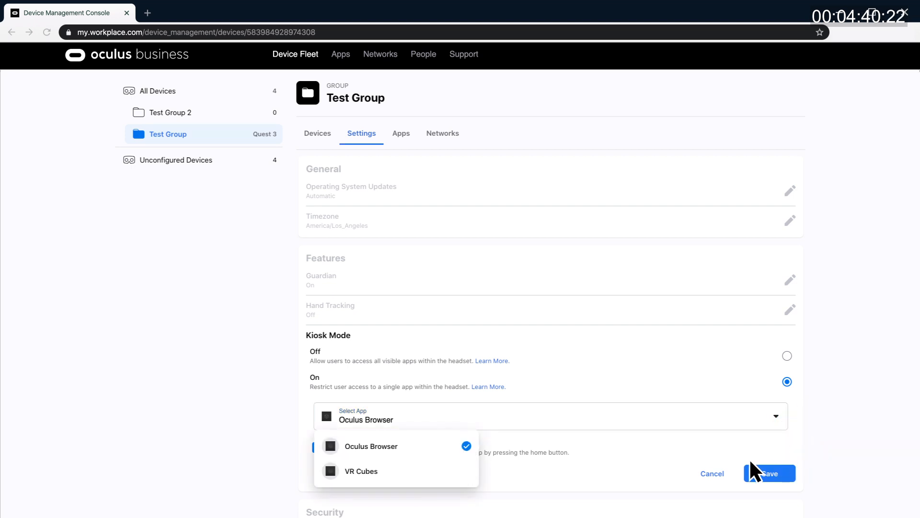
{"action": "left_click", "coordinate": [711, 474]}
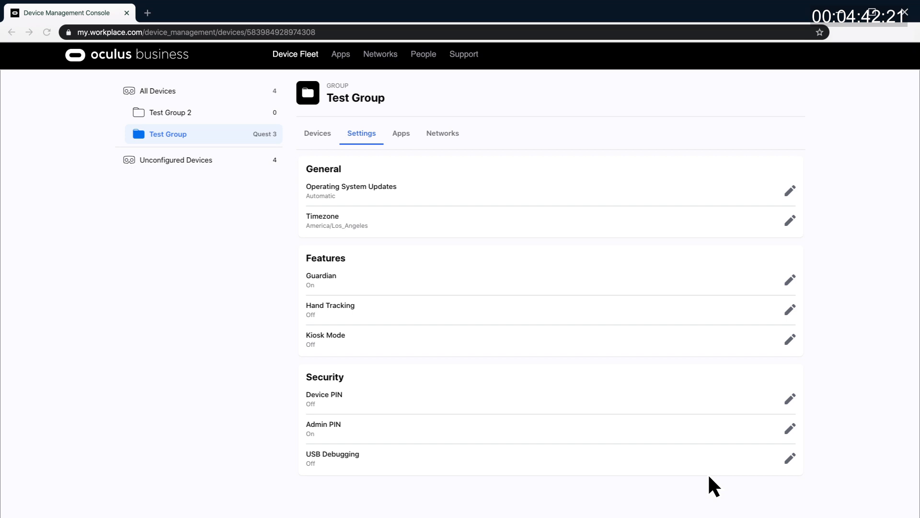
- Leave Device PIN off after previewing On, and keep Admin PIN on with its 4-digit code
{"action": "left_click", "coordinate": [788, 402]}
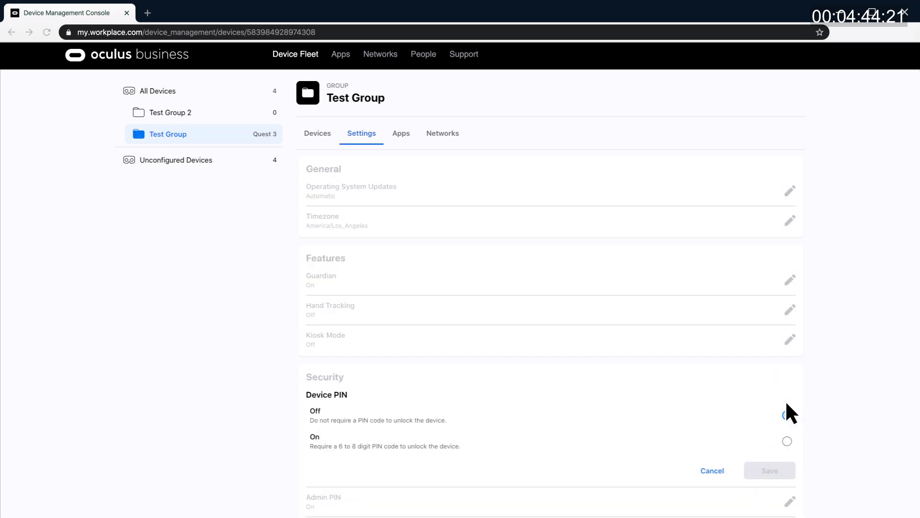
{"action": "left_click", "coordinate": [787, 442]}
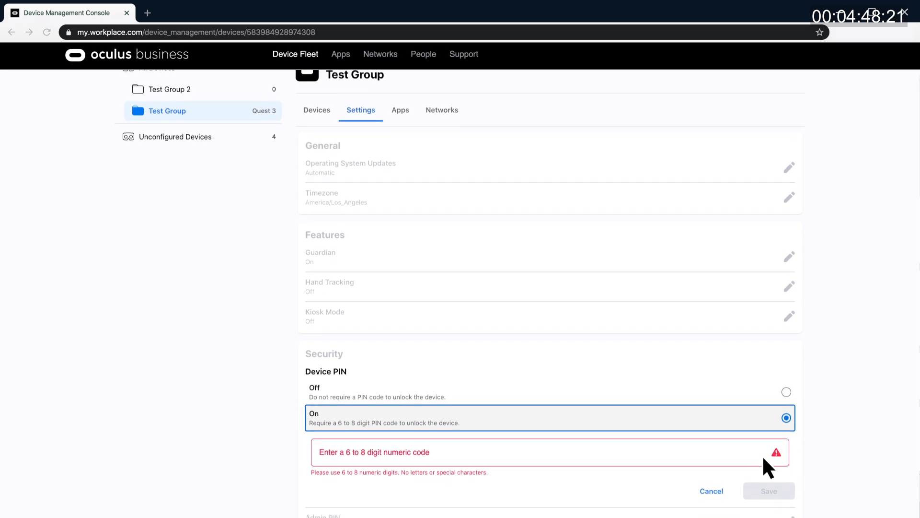
{"action": "left_click", "coordinate": [717, 490]}
{"action": "left_click", "coordinate": [792, 424]}
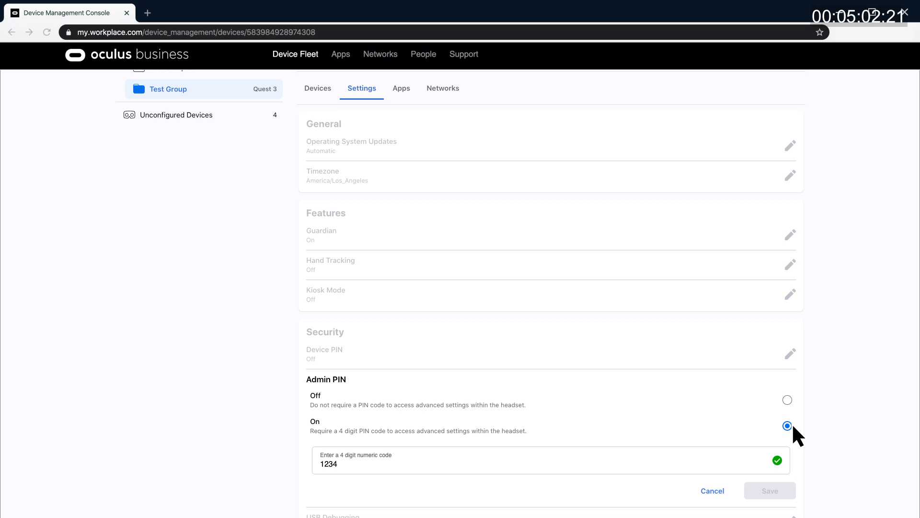
{"action": "left_click", "coordinate": [716, 489]}
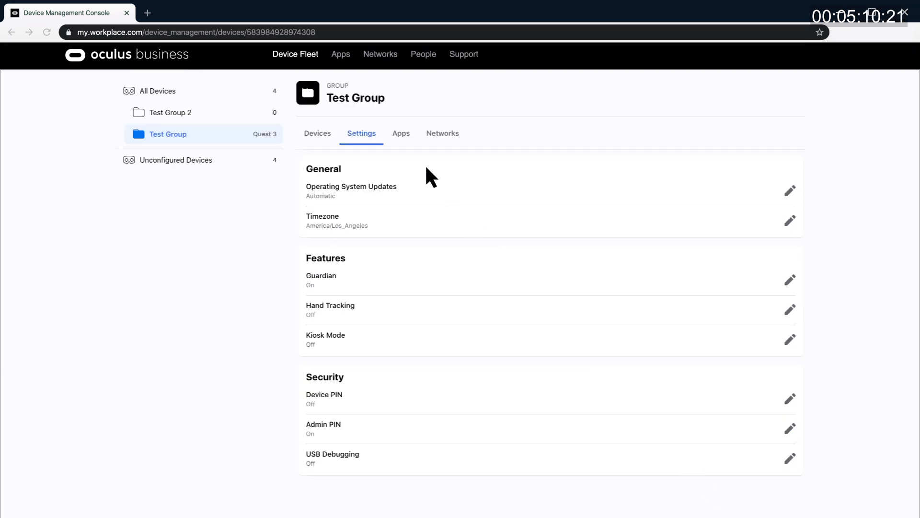
- Add Oculus Browser to Test Group's applications via the Select Application list
{"action": "left_click", "coordinate": [398, 134]}
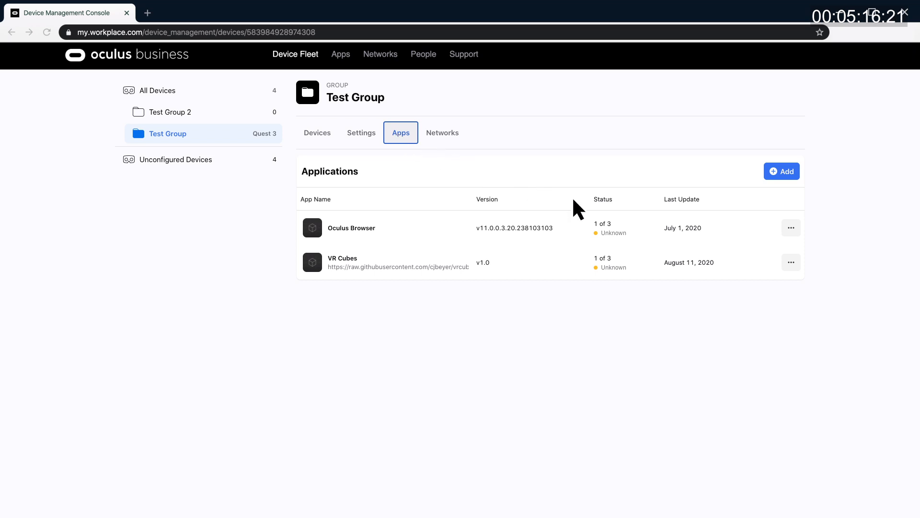
{"action": "mouse_move", "coordinate": [605, 218]}
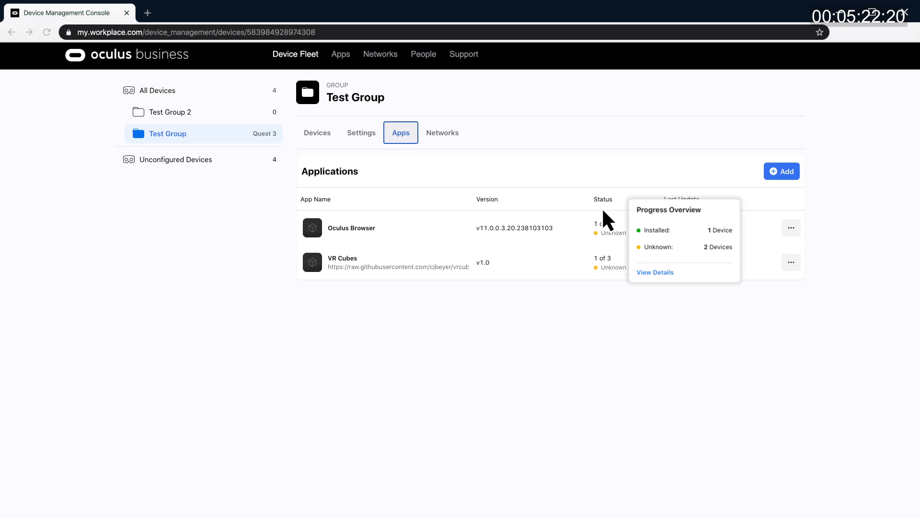
{"action": "left_click", "coordinate": [782, 173]}
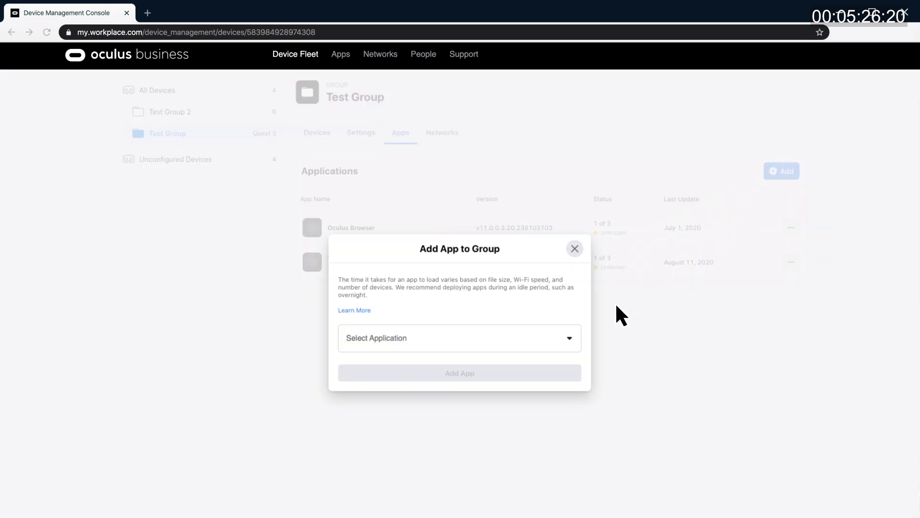
{"action": "left_click", "coordinate": [570, 340]}
{"action": "left_click", "coordinate": [484, 366]}
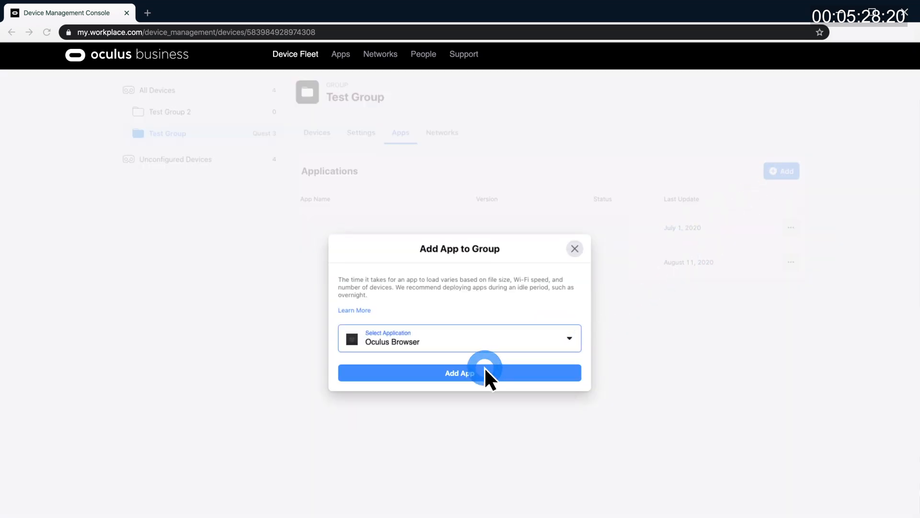
{"action": "left_click", "coordinate": [484, 373]}
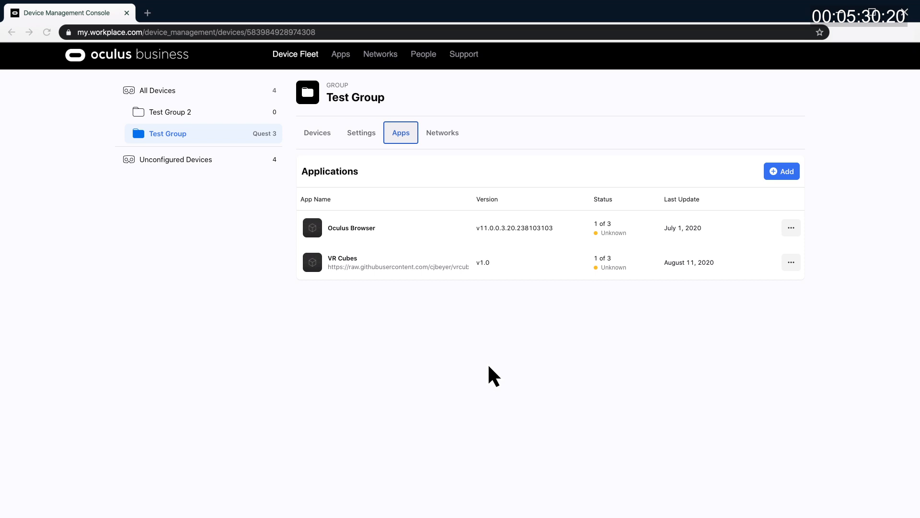
{"action": "mouse_move", "coordinate": [604, 234]}
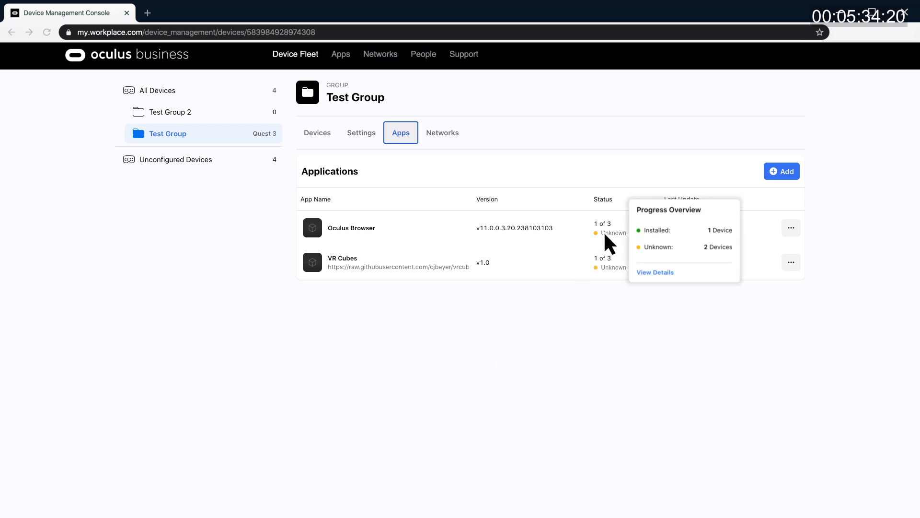
- Check Oculus Browser's per-device installation progress, then close the details dialog
{"action": "left_click", "coordinate": [656, 273]}
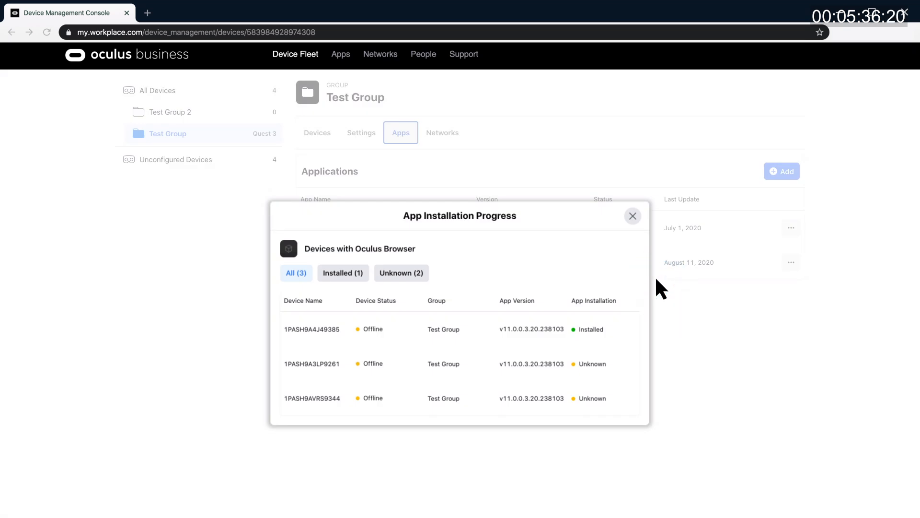
{"action": "left_click", "coordinate": [439, 138]}
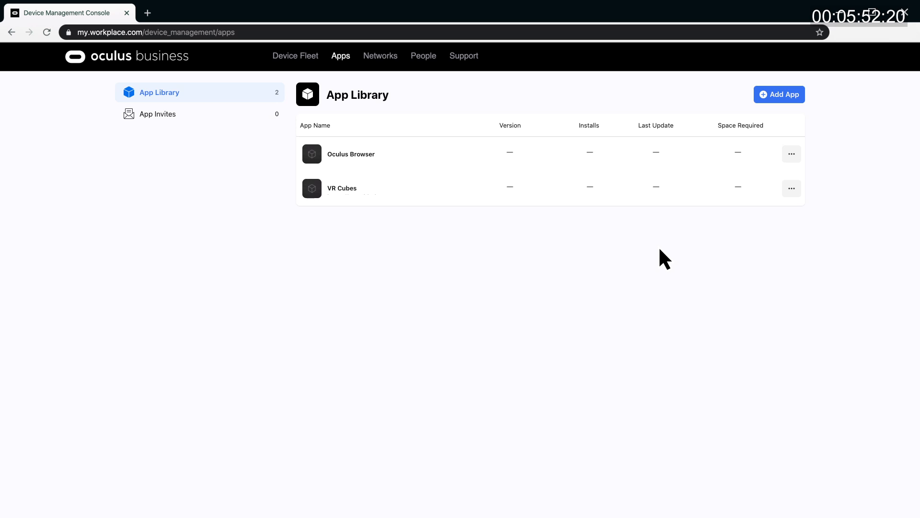
- Create a custom library app named 'Test App' with its download URI
{"action": "left_click", "coordinate": [777, 96]}
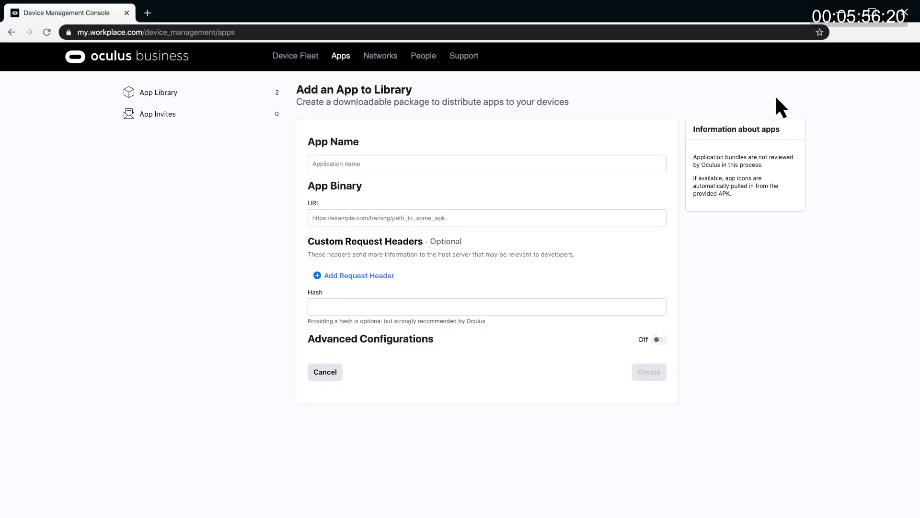
{"action": "left_click", "coordinate": [315, 166]}
{"action": "type", "text": "Test App"}
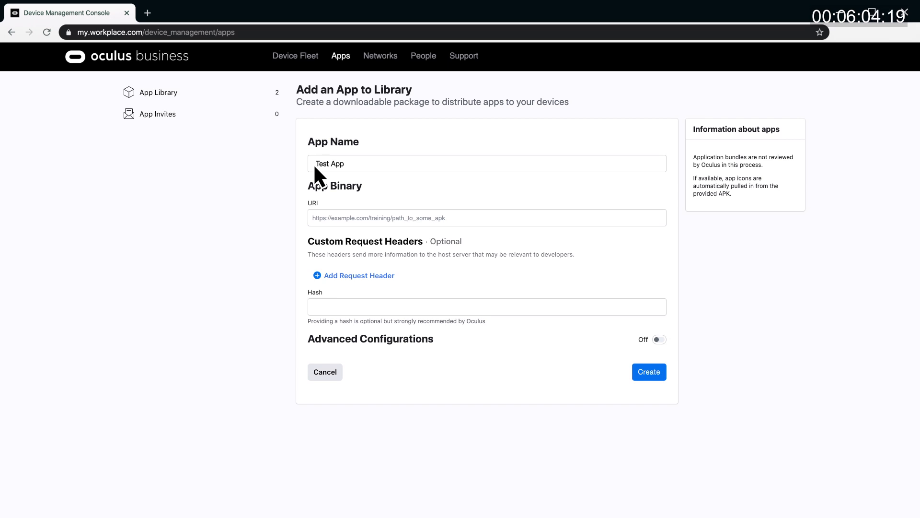
{"action": "key", "text": "Tab"}
{"action": "left_click", "coordinate": [647, 371]}
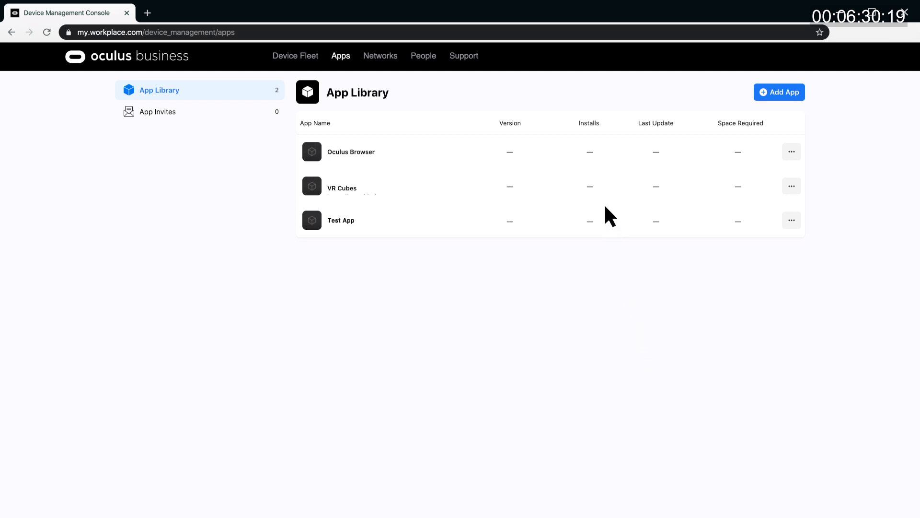
- Review Oculus Browser's install details per device, then go to App Invites
{"action": "mouse_move", "coordinate": [592, 155]}
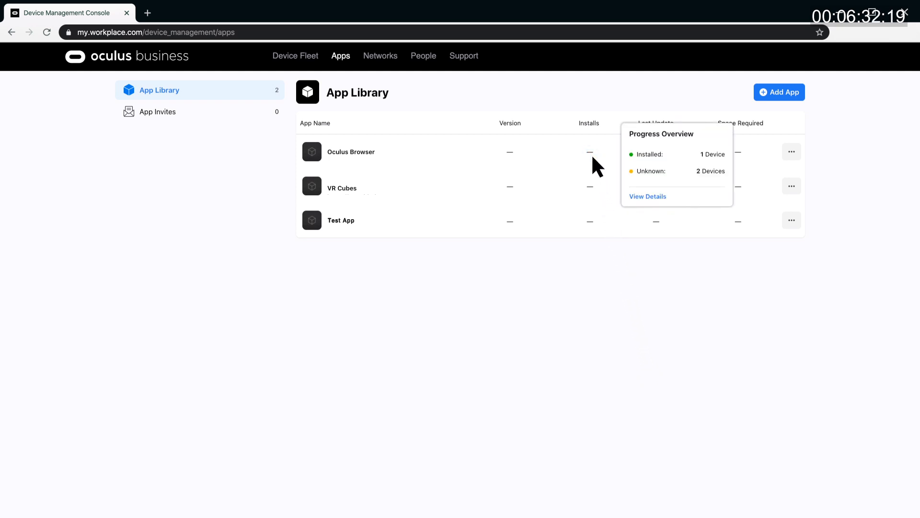
{"action": "left_click", "coordinate": [652, 197]}
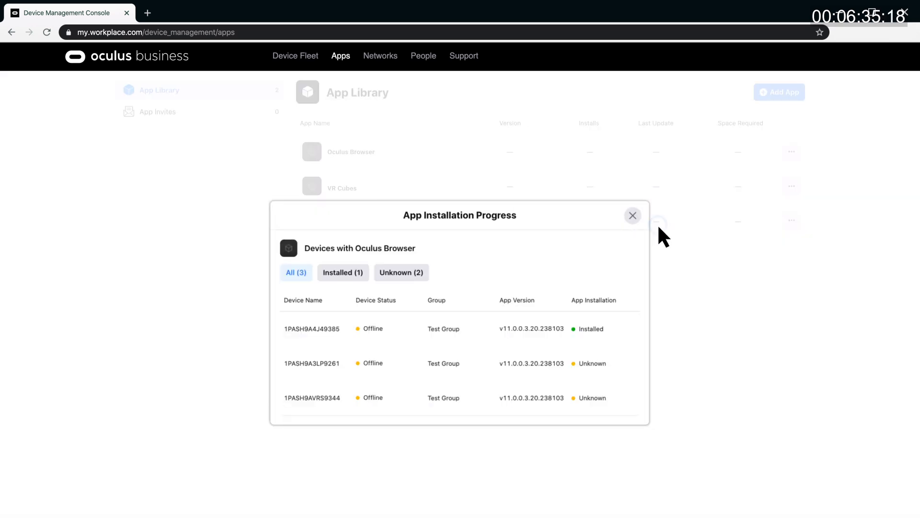
{"action": "left_click", "coordinate": [688, 370]}
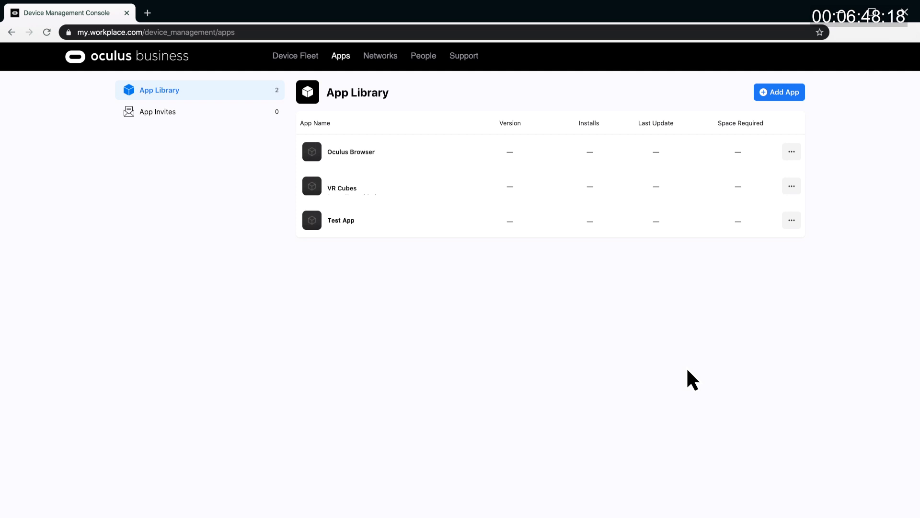
{"action": "left_click", "coordinate": [229, 119]}
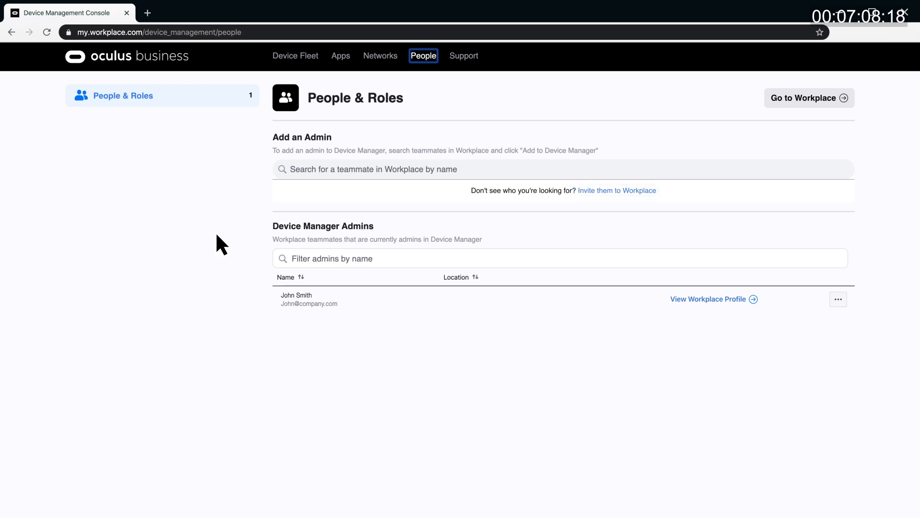
- Search the Add an Admin field for the teammate by typing their name
{"action": "left_click", "coordinate": [292, 170]}
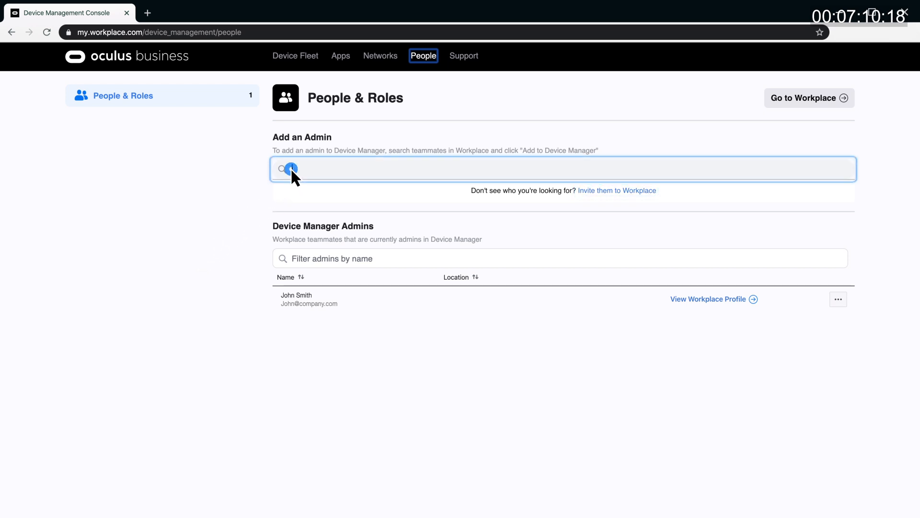
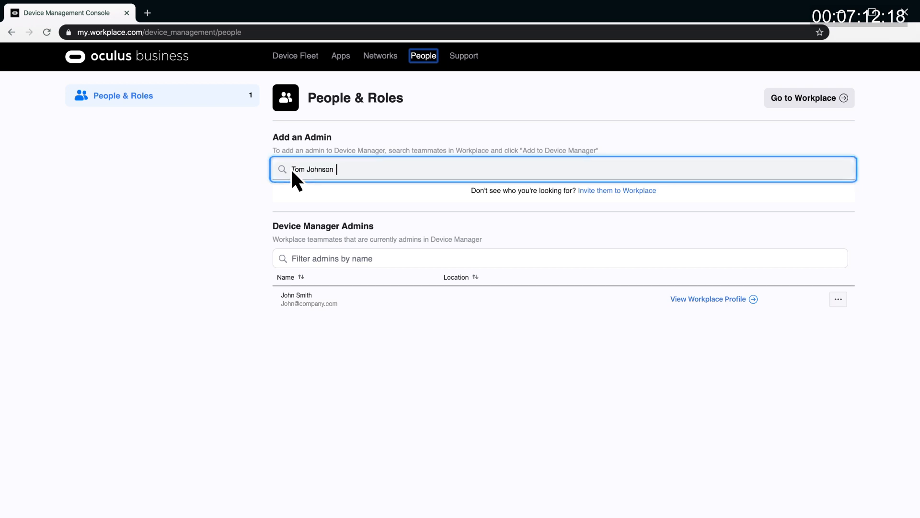